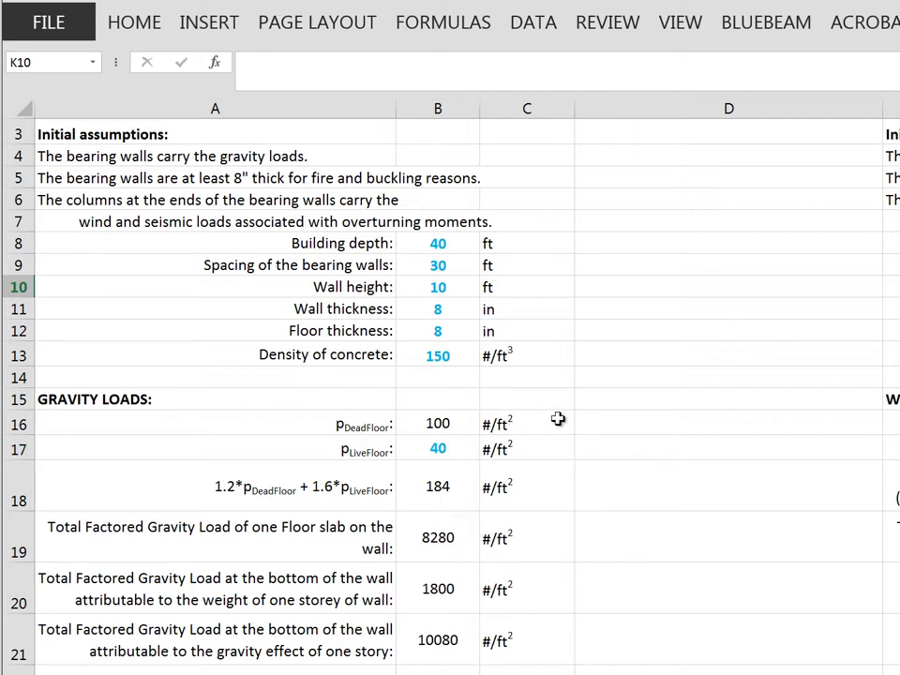
Step: Review the dead floor load, live floor load and combined factored floor load cells under GRAVITY LOADS
click(454, 423)
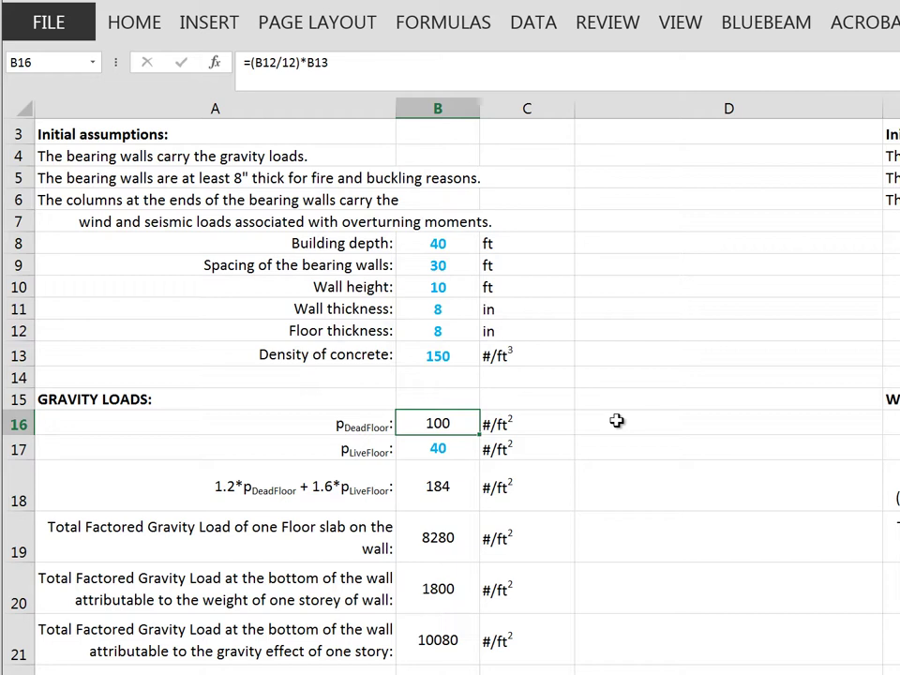
click(431, 448)
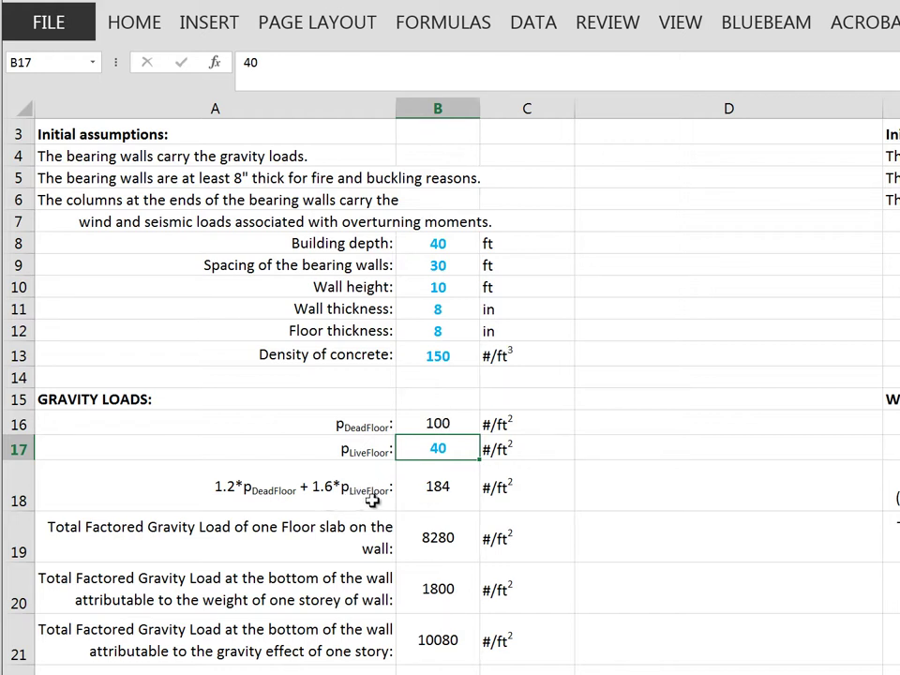
click(433, 483)
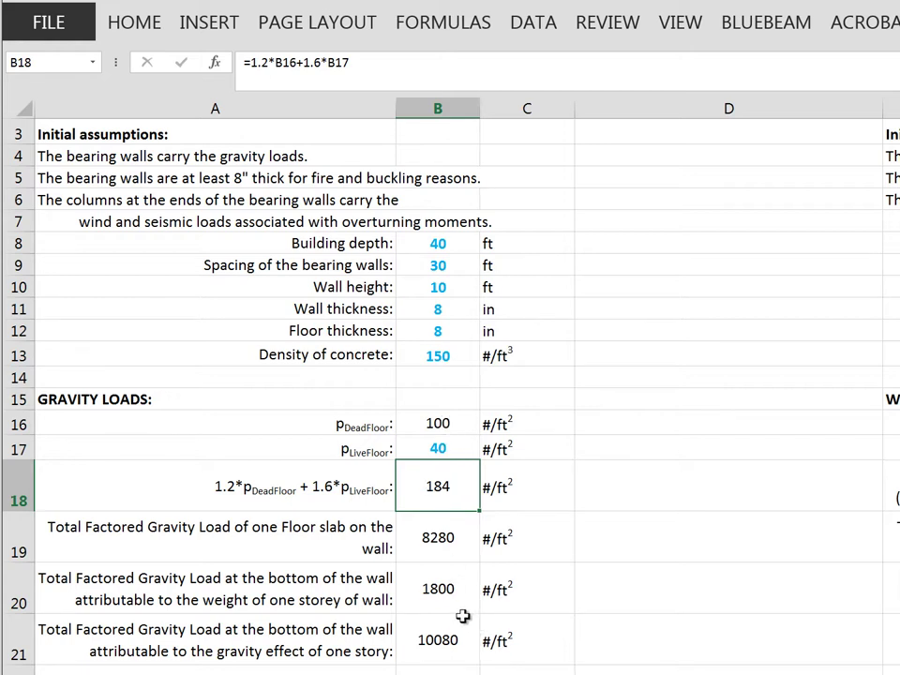
Step: Format the floor thickness value in B12 as a calculated value with black, non-bold text
click(446, 329)
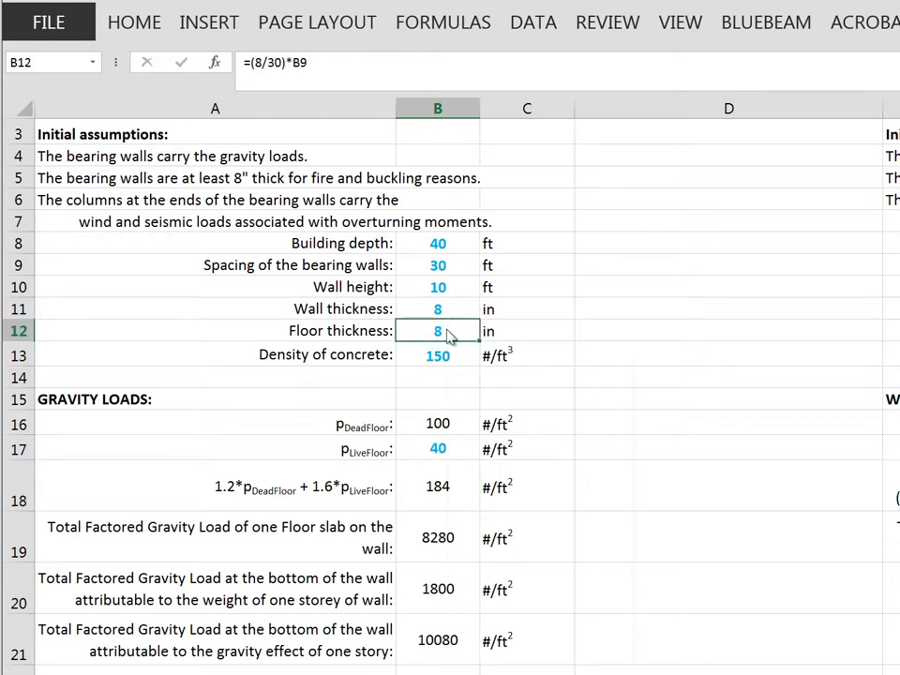
right_click(447, 333)
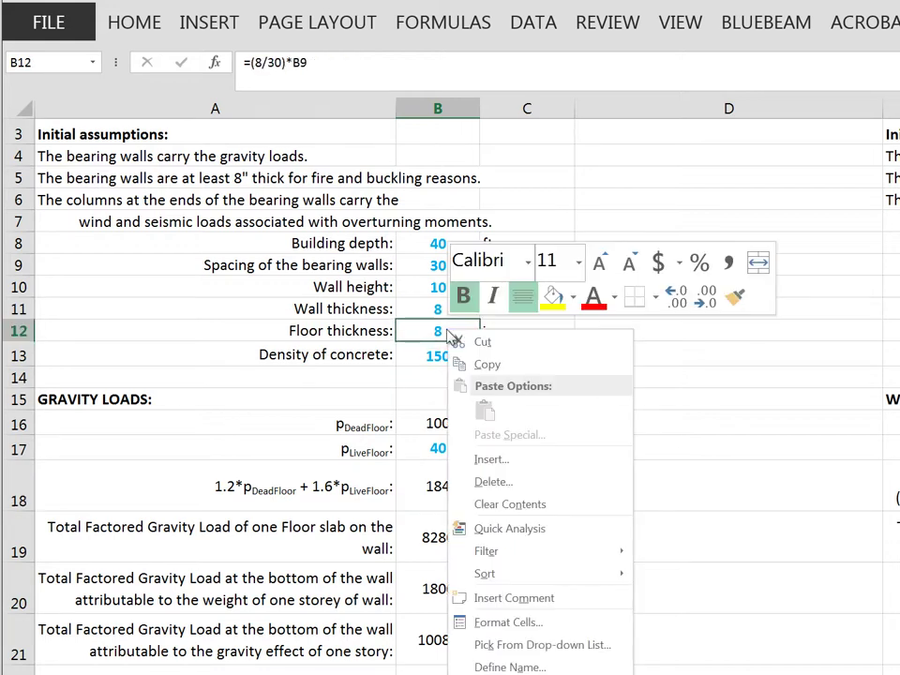
click(617, 298)
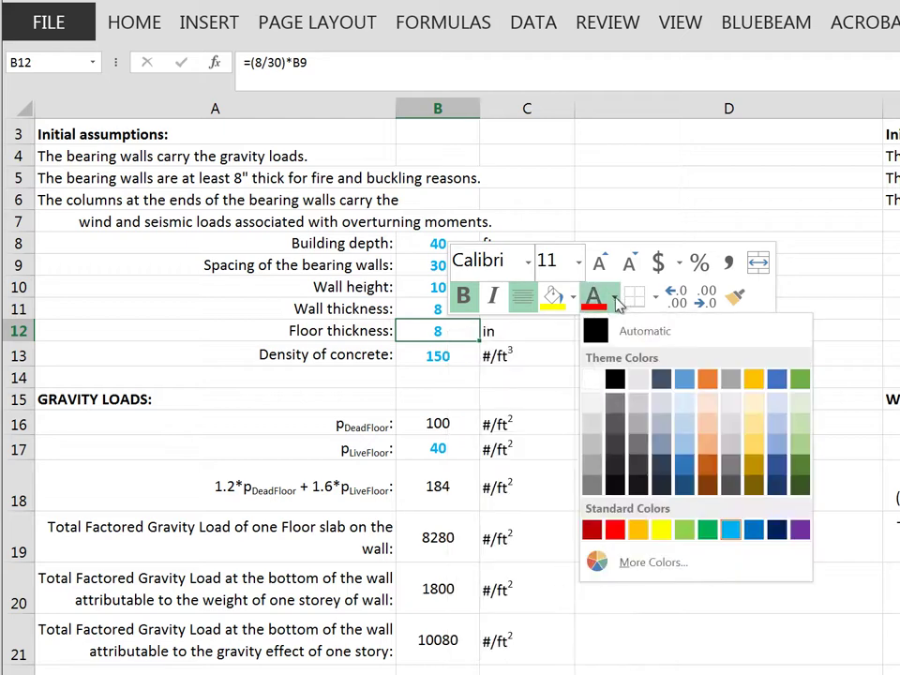
click(596, 370)
click(465, 296)
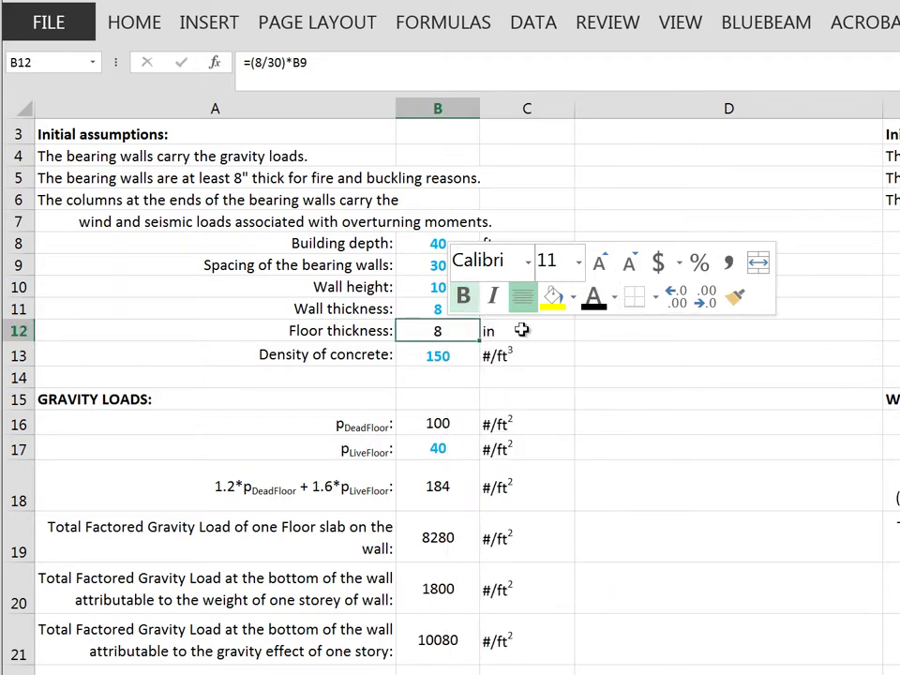
click(621, 390)
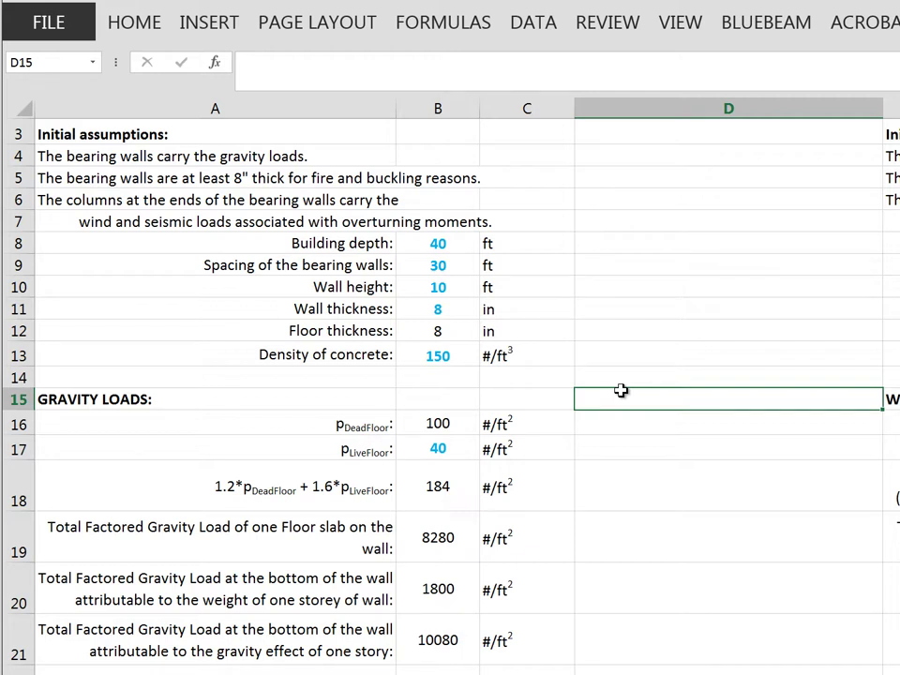
Step: Trace the formulas from the floor thickness through the dead floor load to the combined factored floor load
click(449, 330)
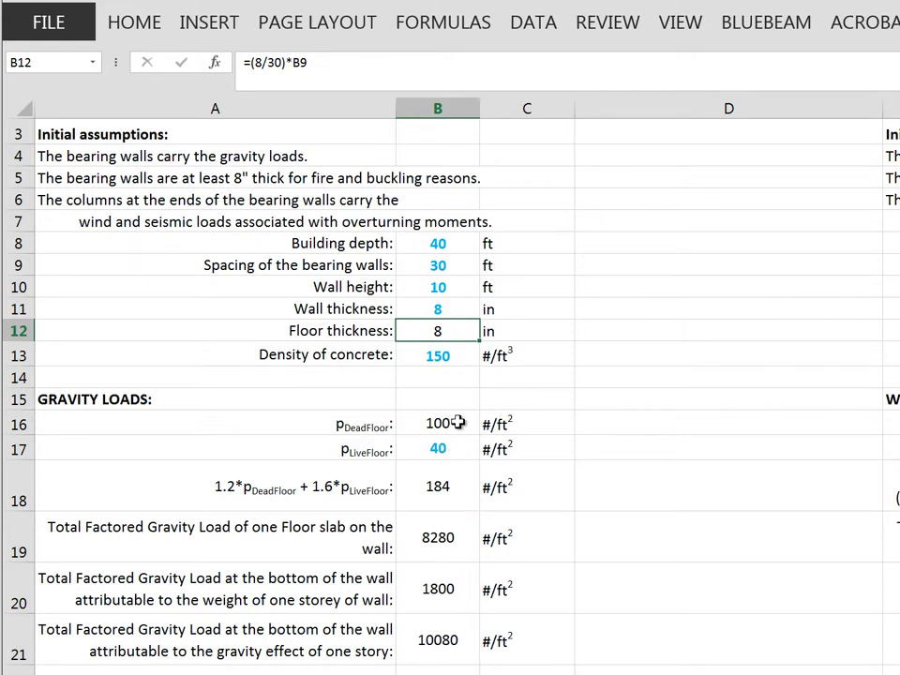
click(457, 423)
click(462, 489)
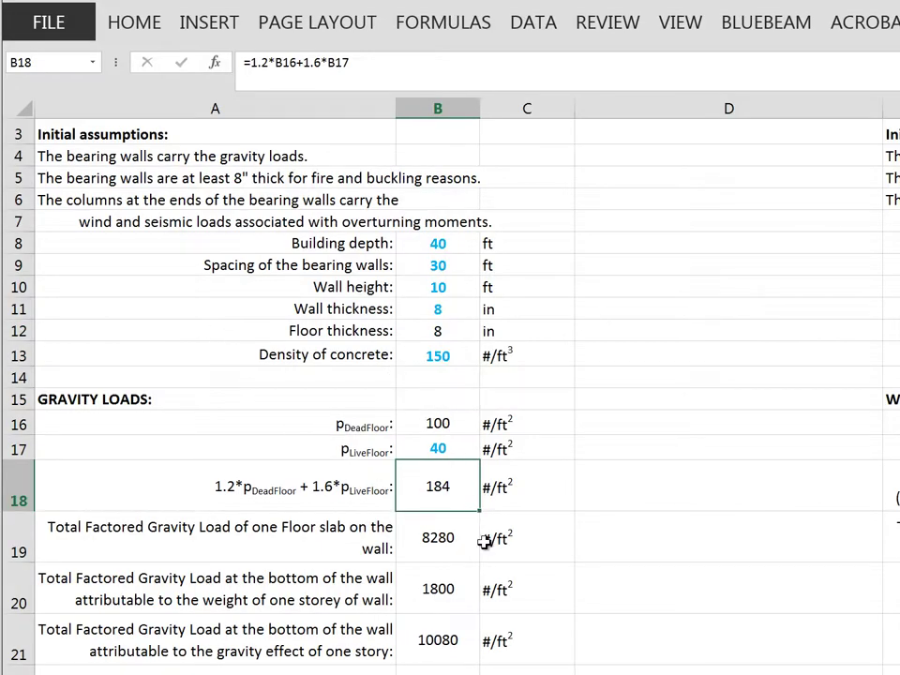
Step: Replace the hard-coded 30 in the B19 floor slab load formula with the bearing wall spacing, giving =B18*B9/(B11/12)
click(438, 542)
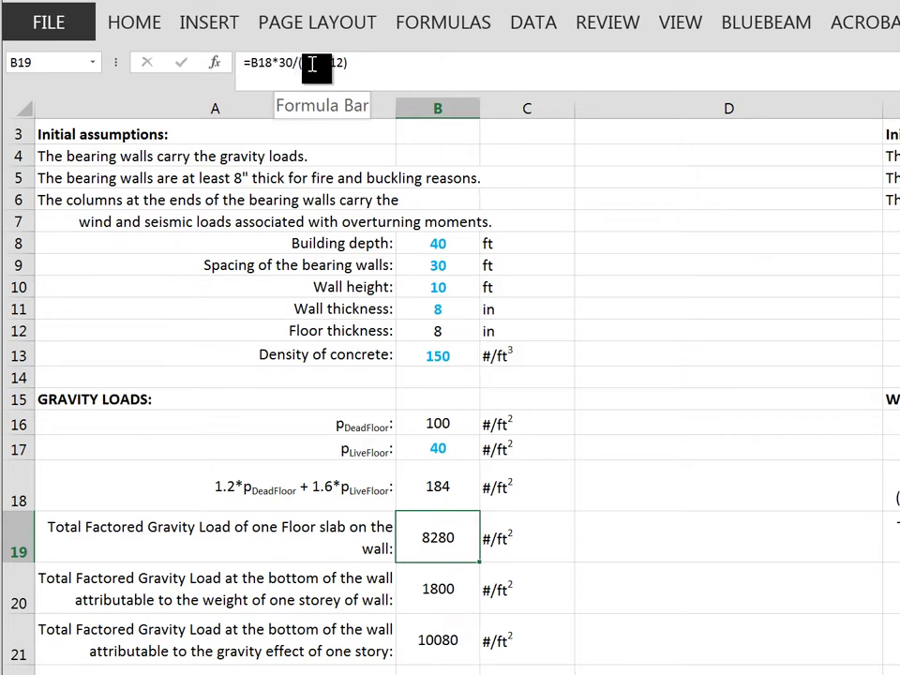
click(281, 63)
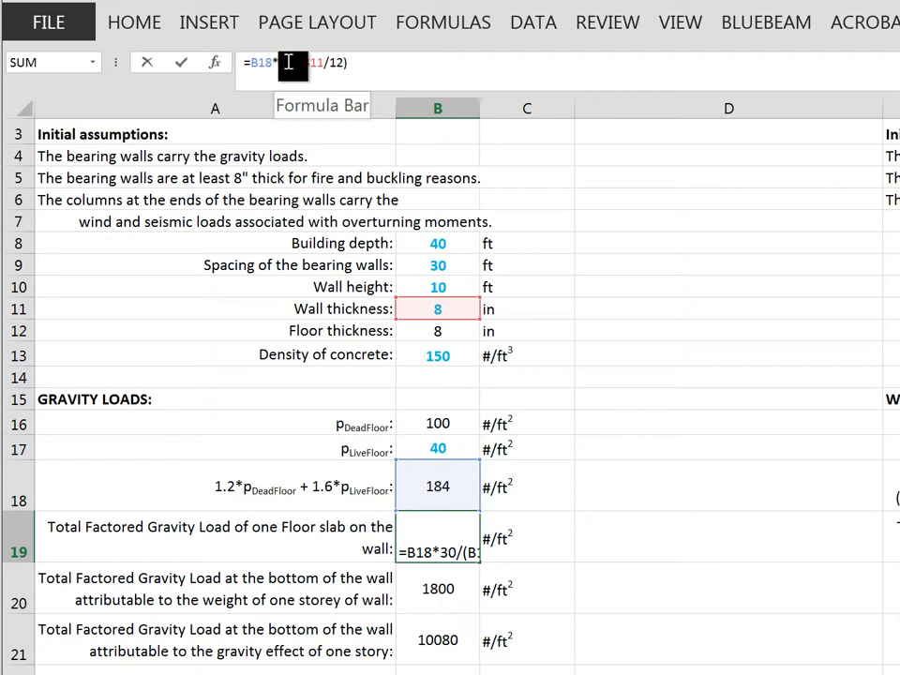
double_click(285, 62)
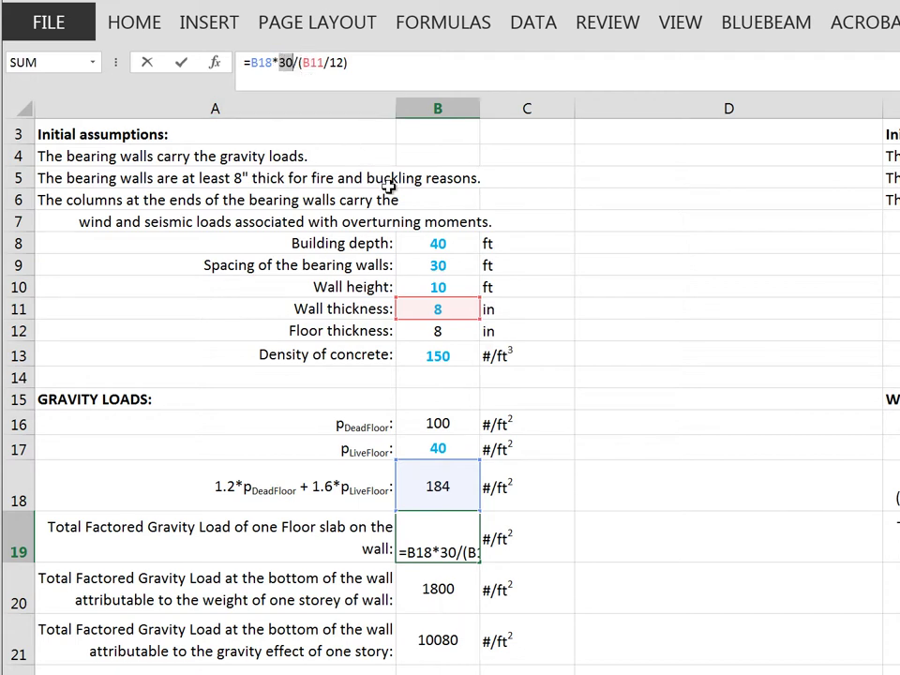
click(441, 271)
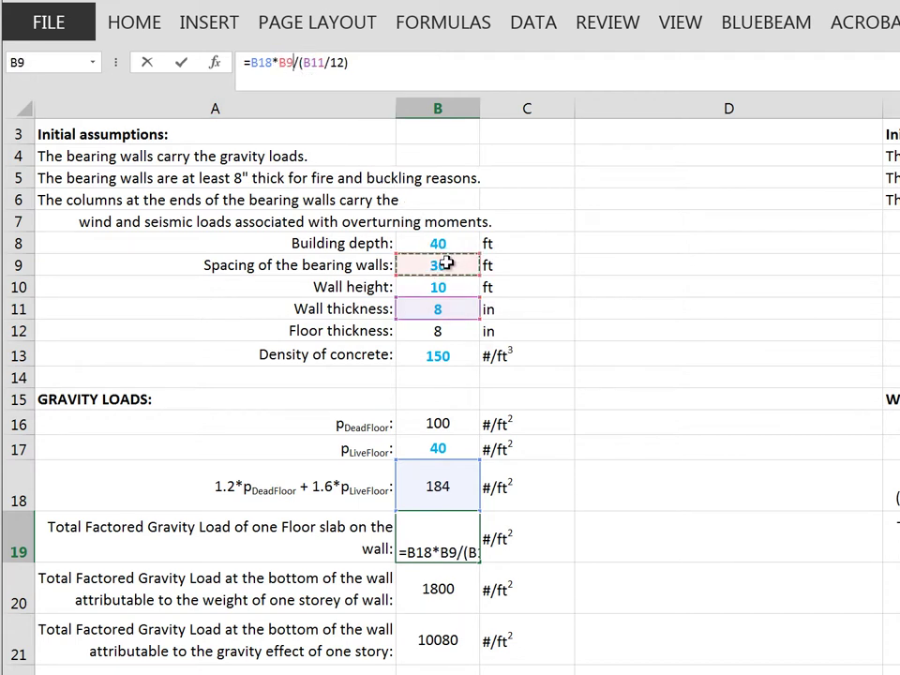
click(183, 64)
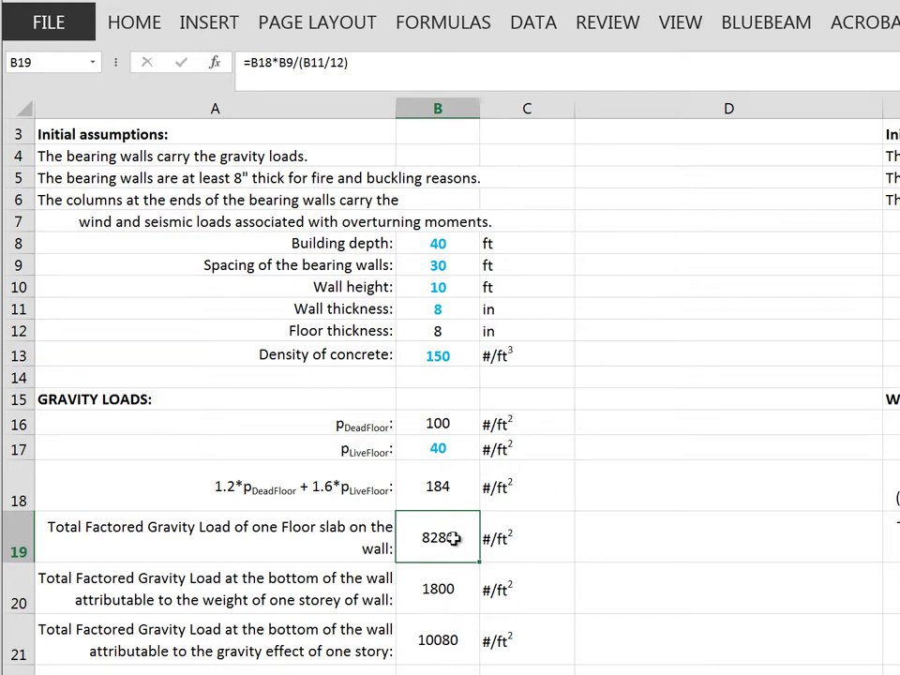
Step: Examine how the factored floor slab load and the one-storey wall weight load are calculated and combined in B18 to B21
click(447, 487)
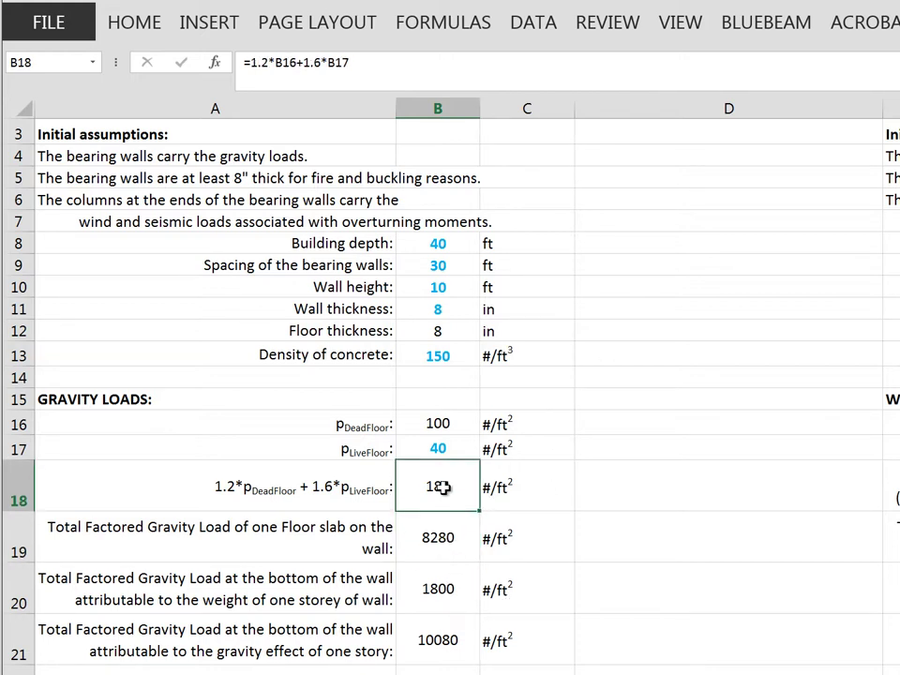
click(461, 540)
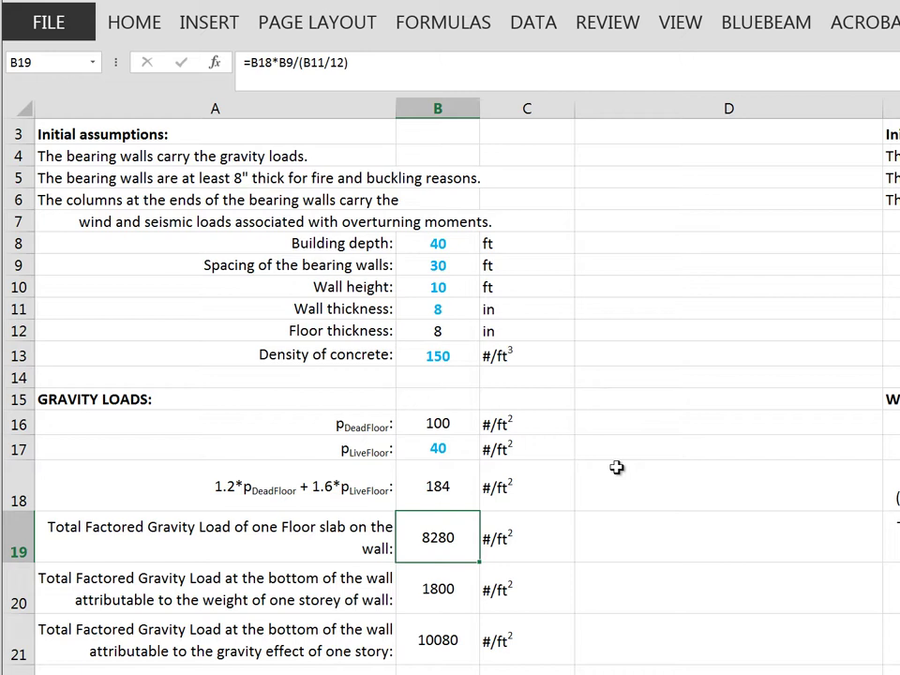
click(305, 582)
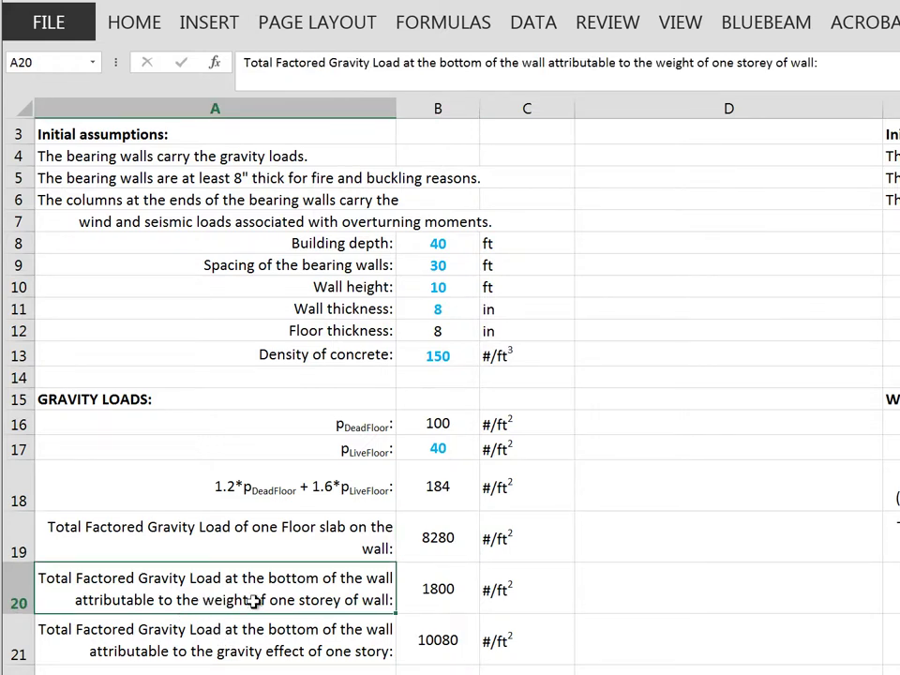
click(445, 589)
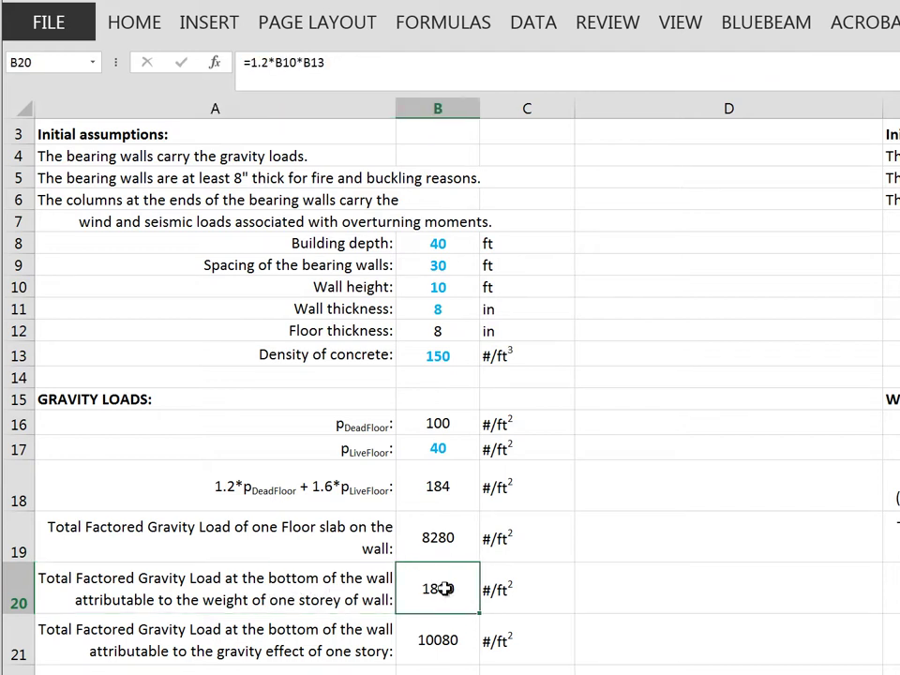
click(271, 63)
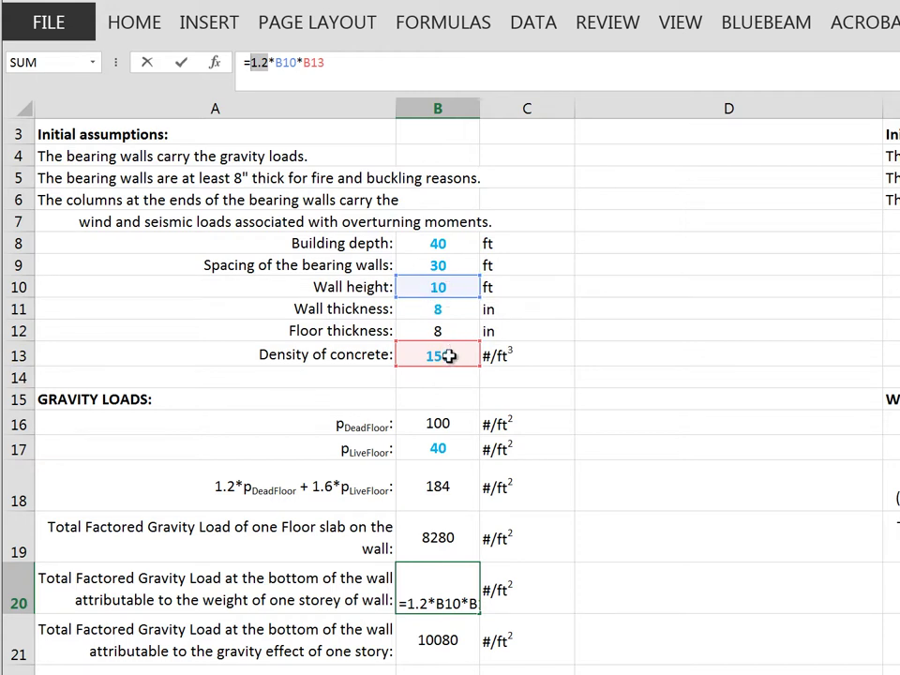
click(424, 84)
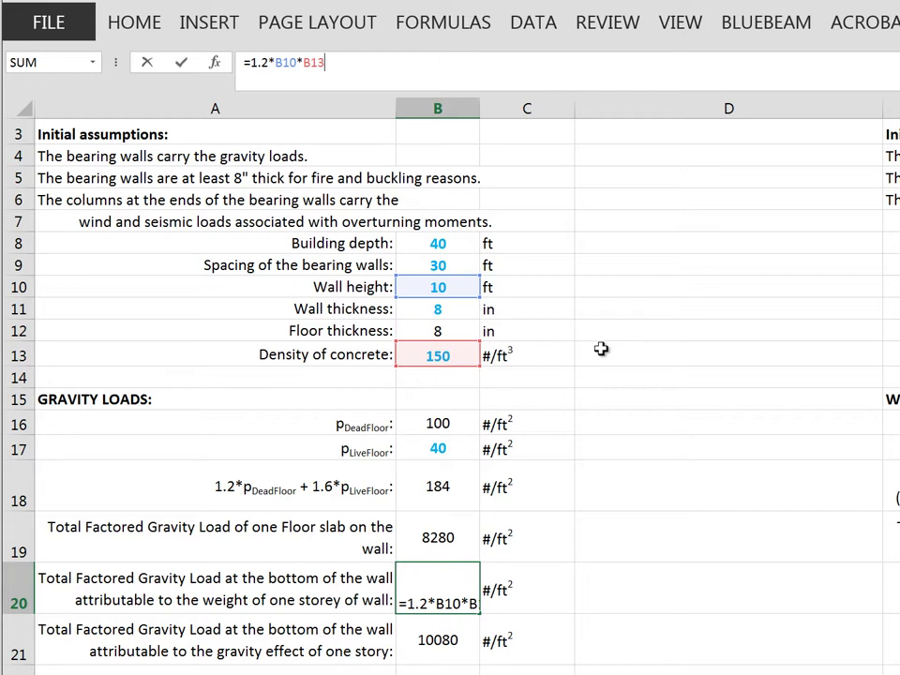
click(181, 64)
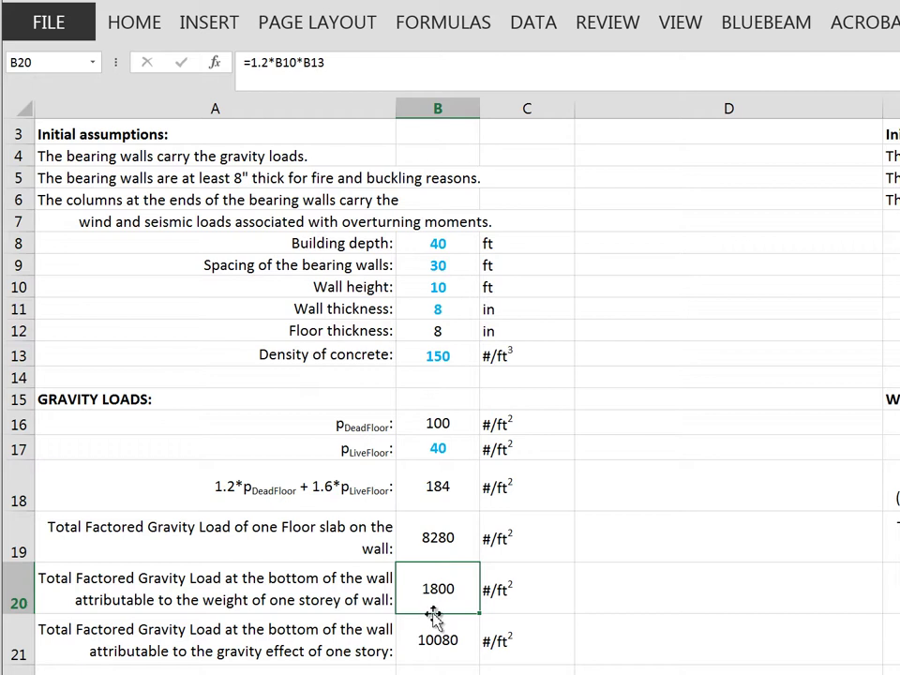
click(449, 537)
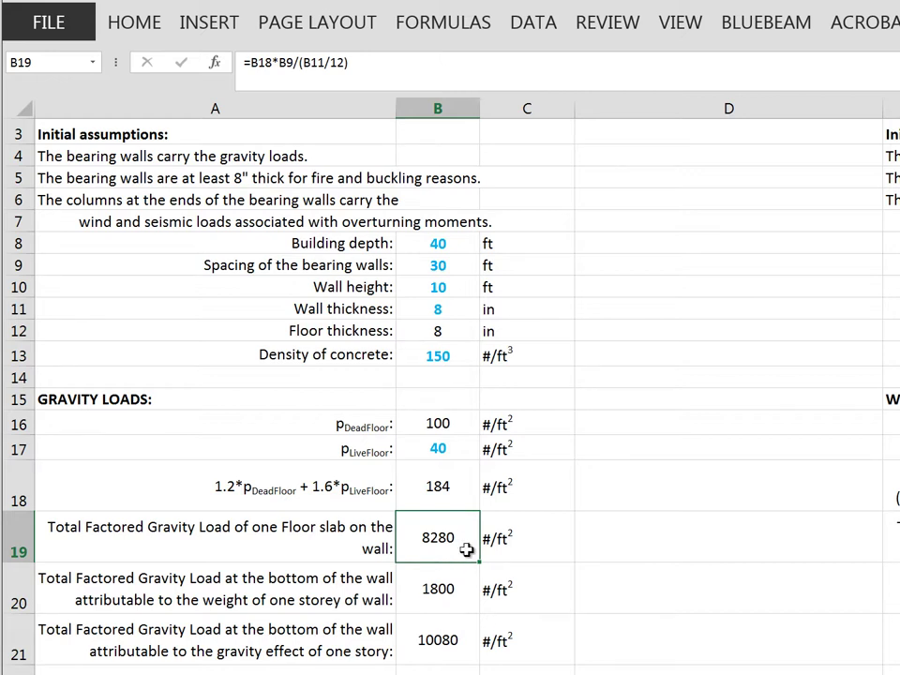
click(462, 589)
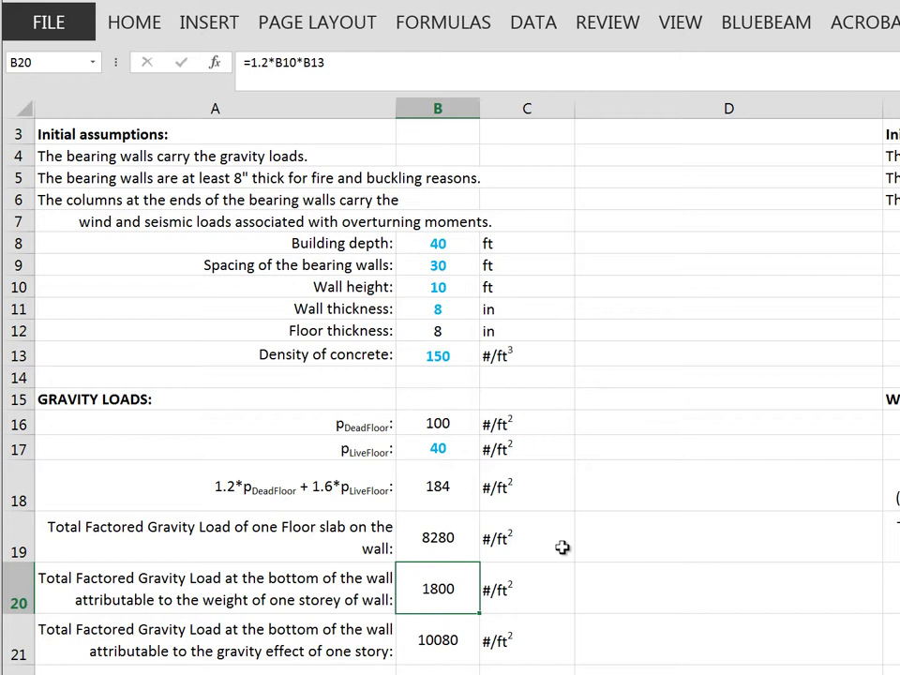
click(457, 640)
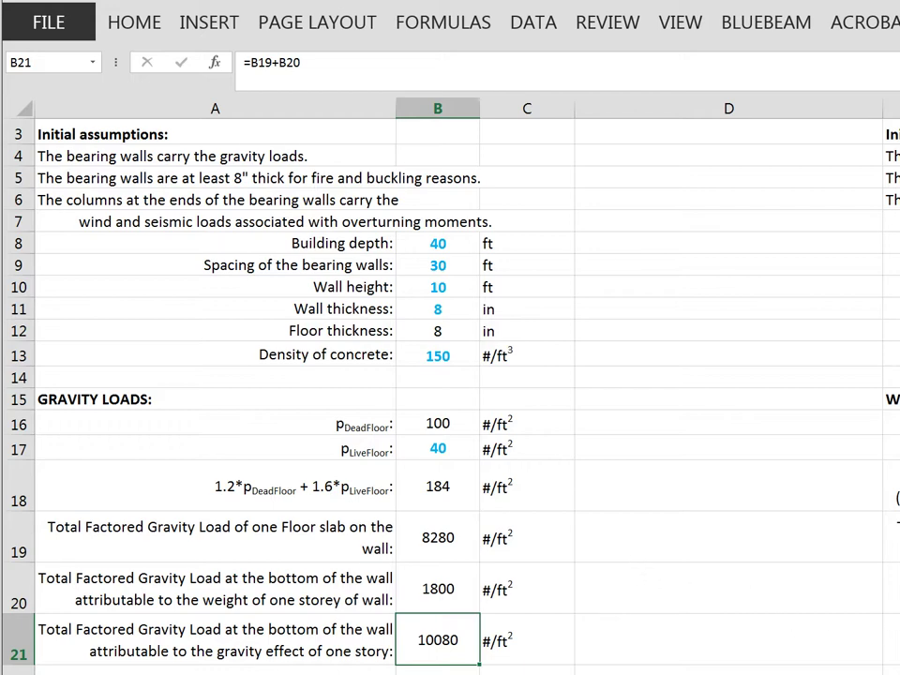
Step: Examine the wall-bottom stress formulas by number of floors, comparing B25 and B26 and their absolute reference to B21
scroll(450, 394, down, 6)
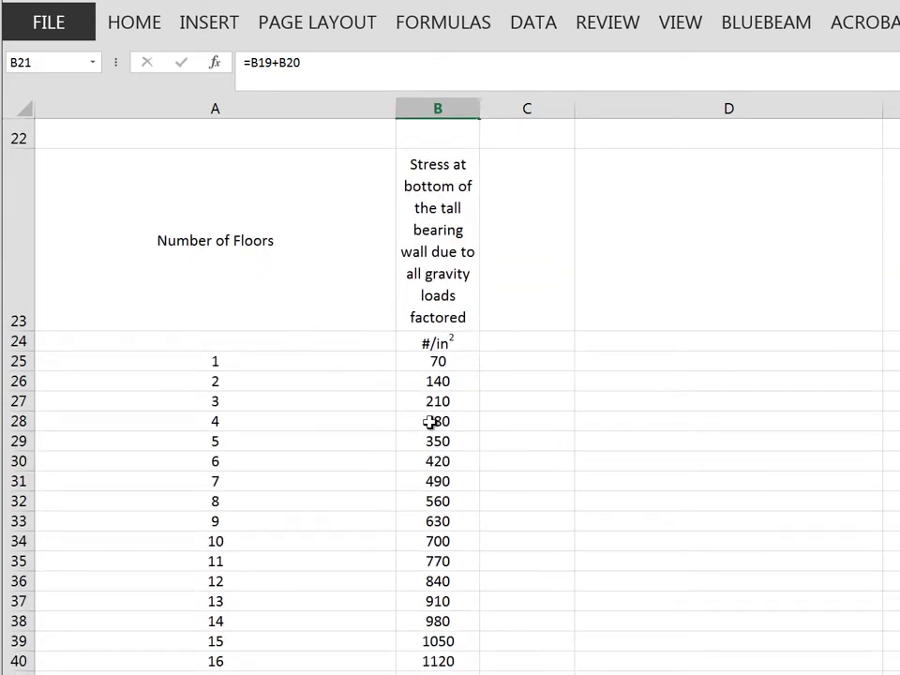
click(466, 362)
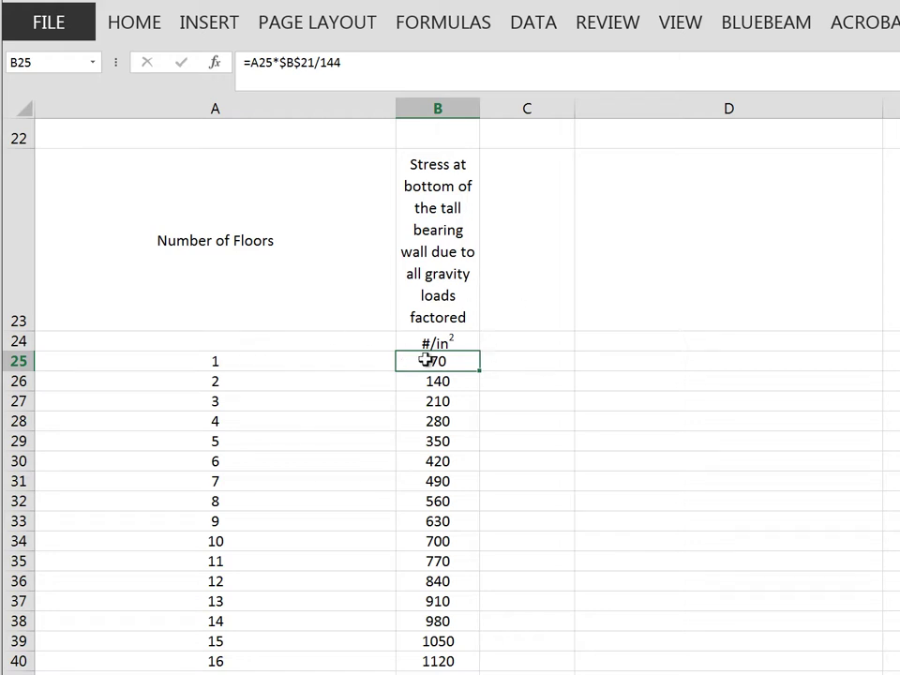
scroll(437, 362, up, 1)
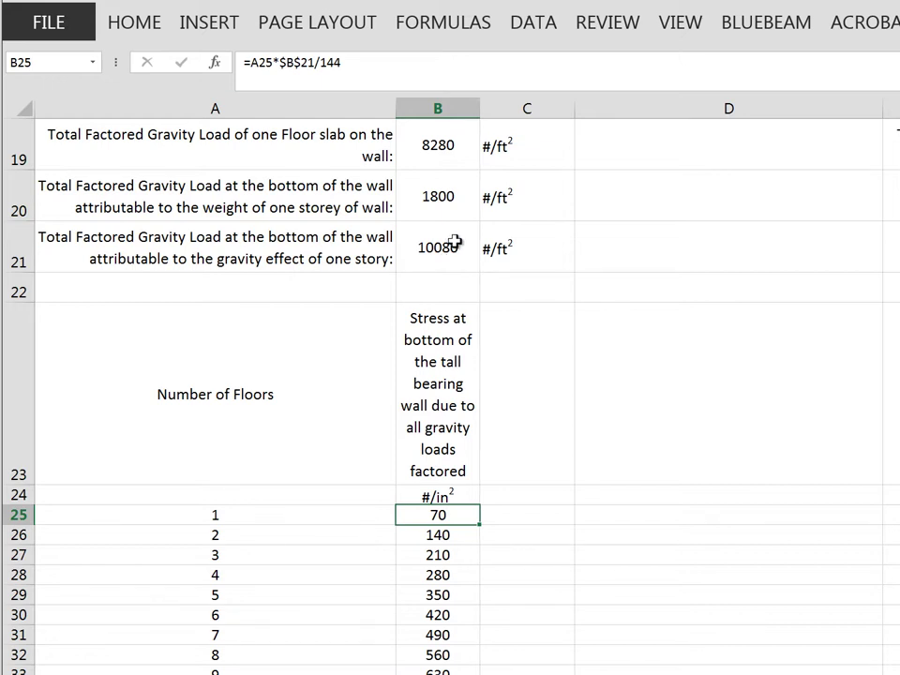
click(438, 532)
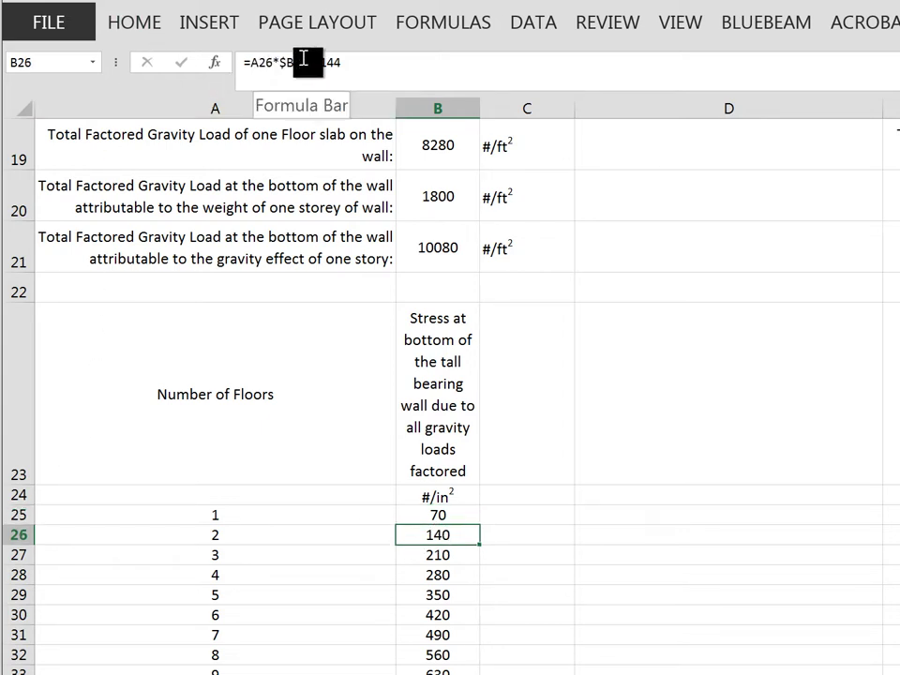
click(439, 515)
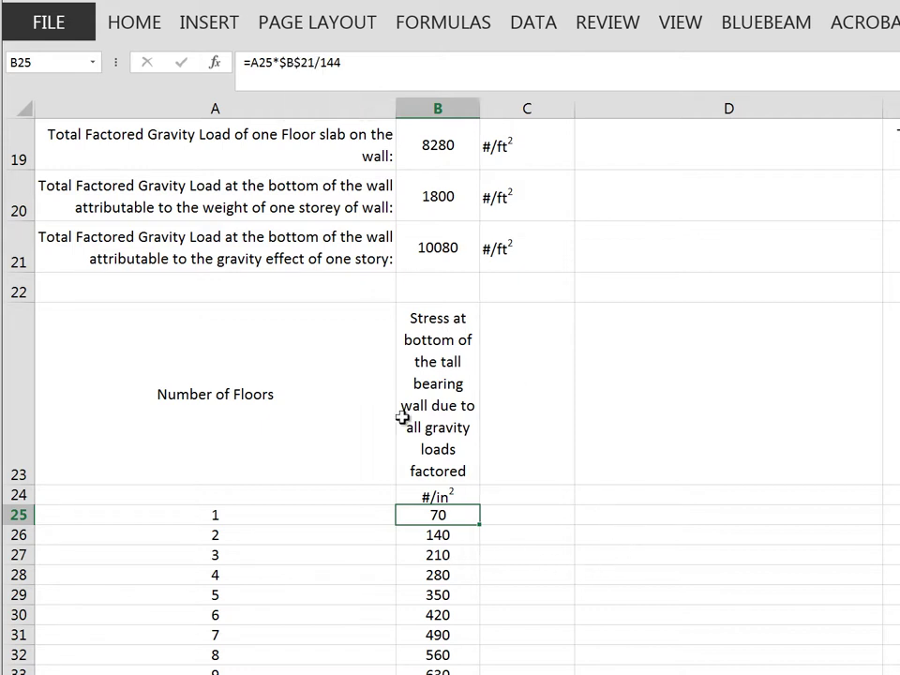
click(438, 535)
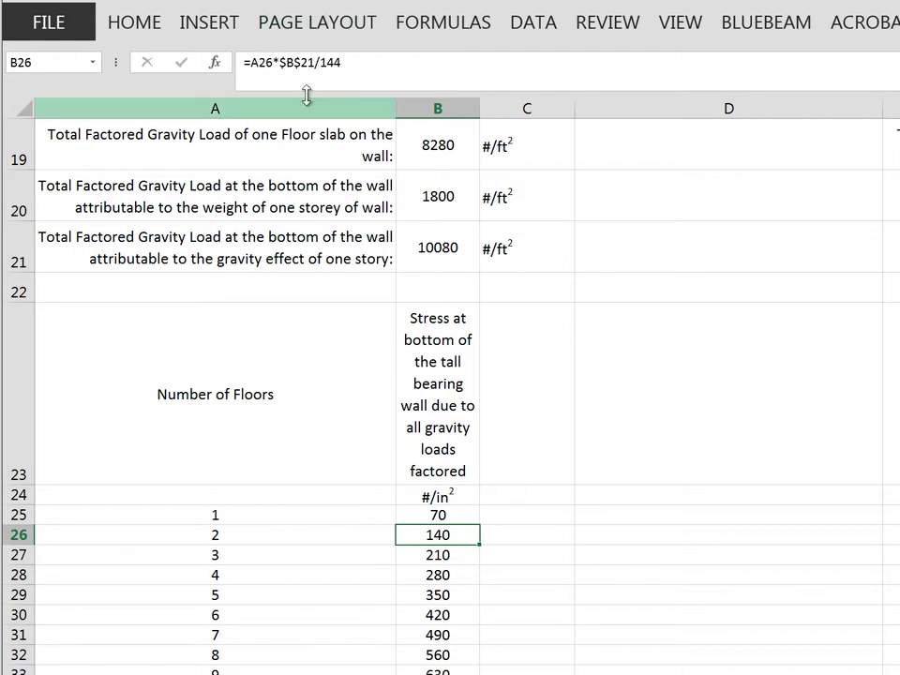
click(441, 515)
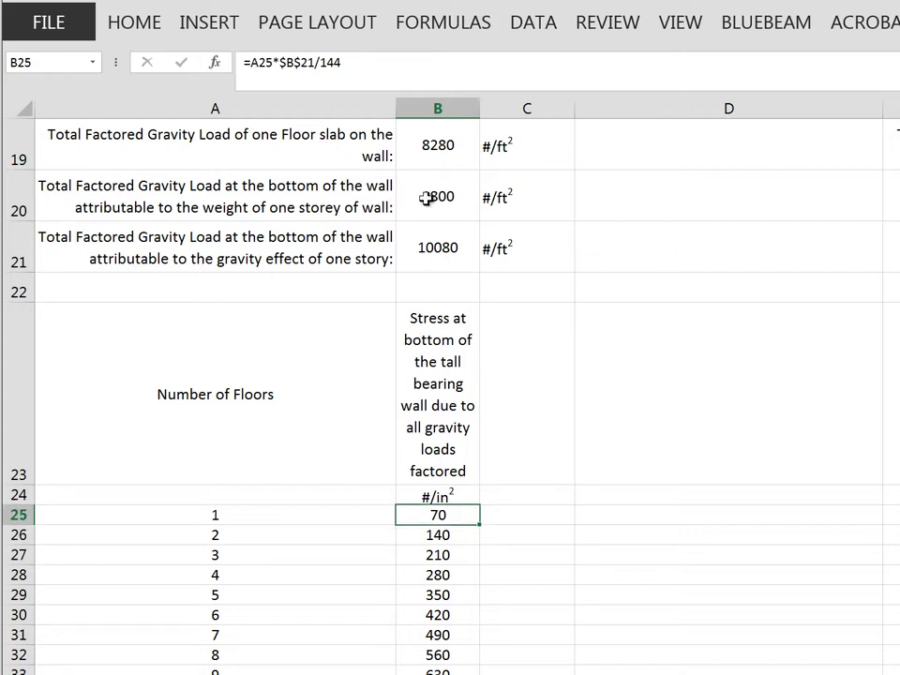
drag(453, 518, 458, 631)
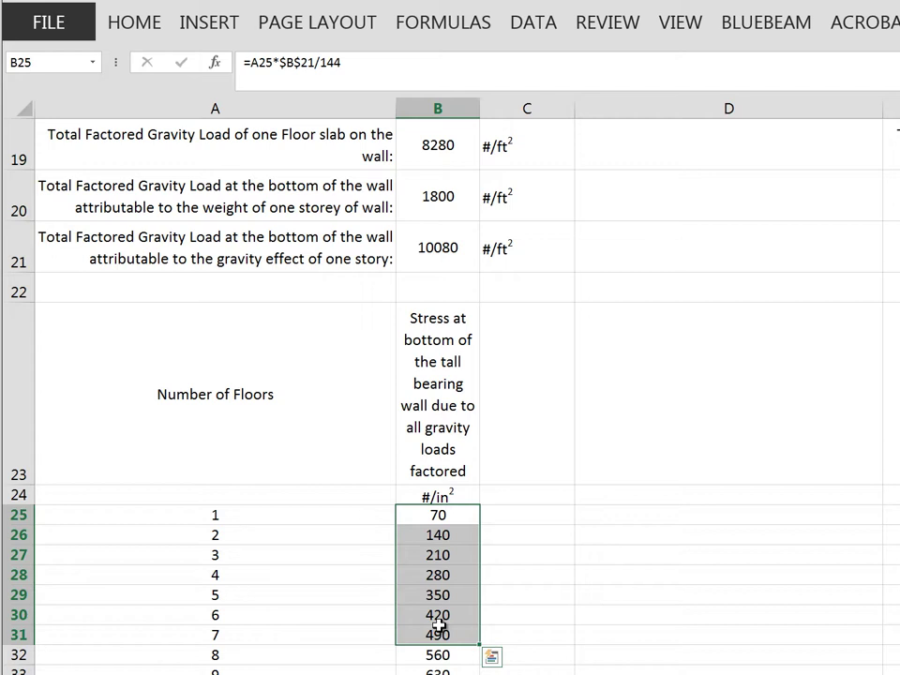
mouse_move(341, 63)
mouse_down()
mouse_move(320, 64)
mouse_move(342, 63)
mouse_up()
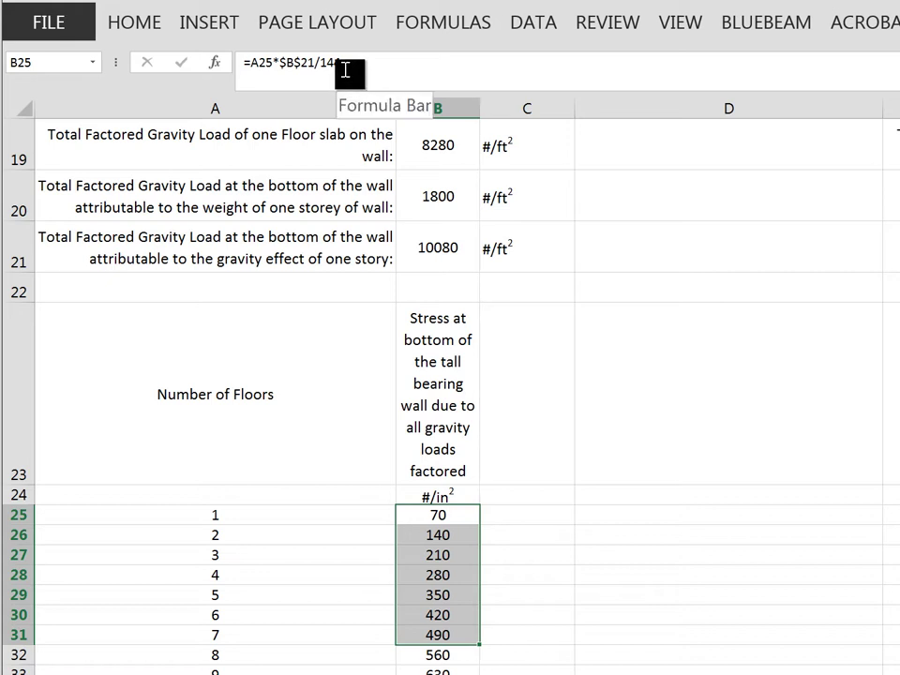
click(439, 517)
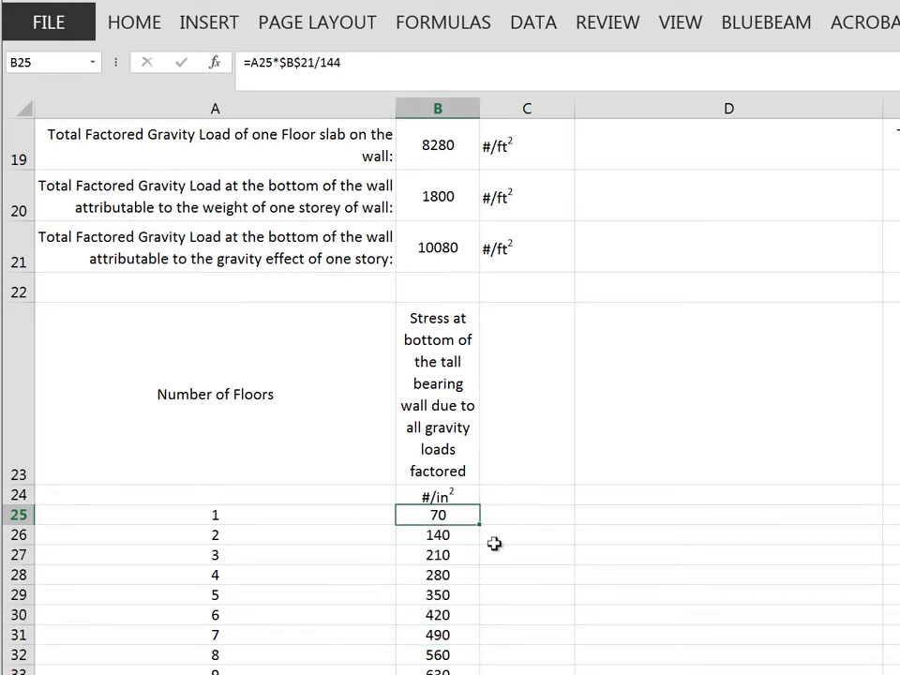
Step: Review the first wall-bottom stress values from B25 down and compare the stress unit in B24 with the load unit in C21
drag(464, 515, 466, 594)
click(418, 495)
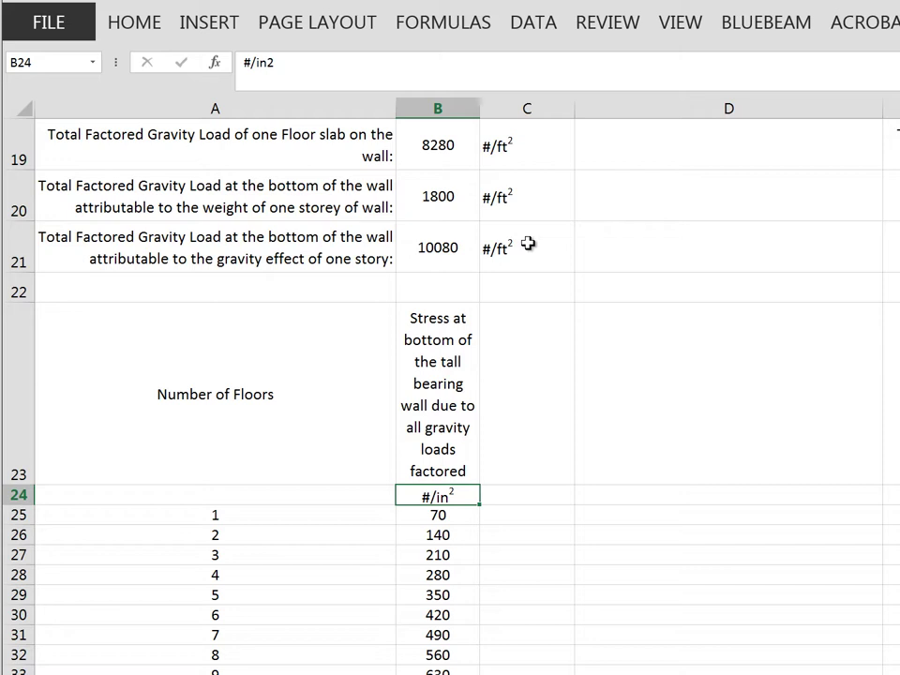
click(527, 244)
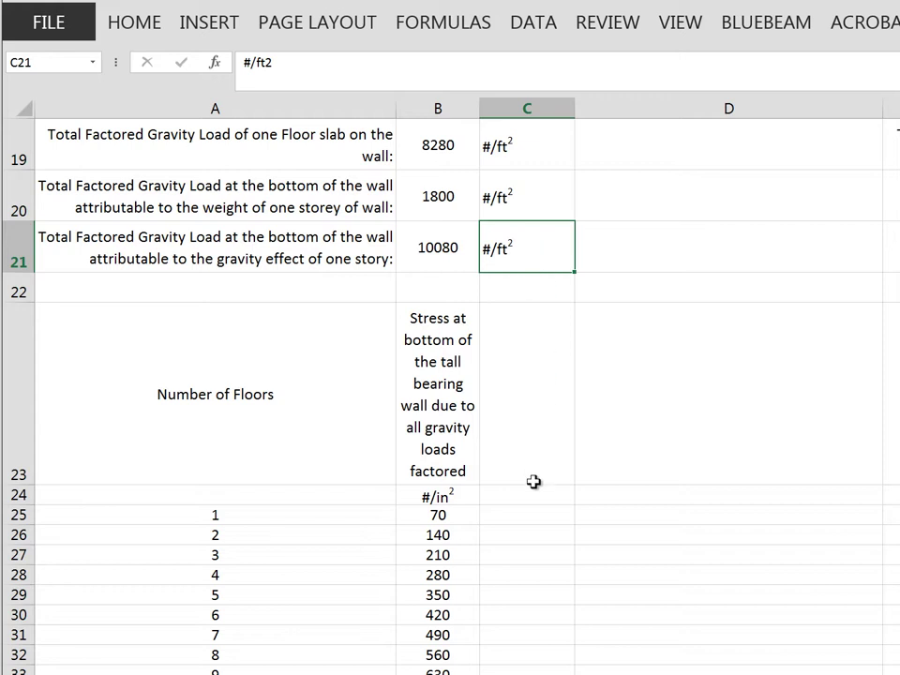
click(466, 492)
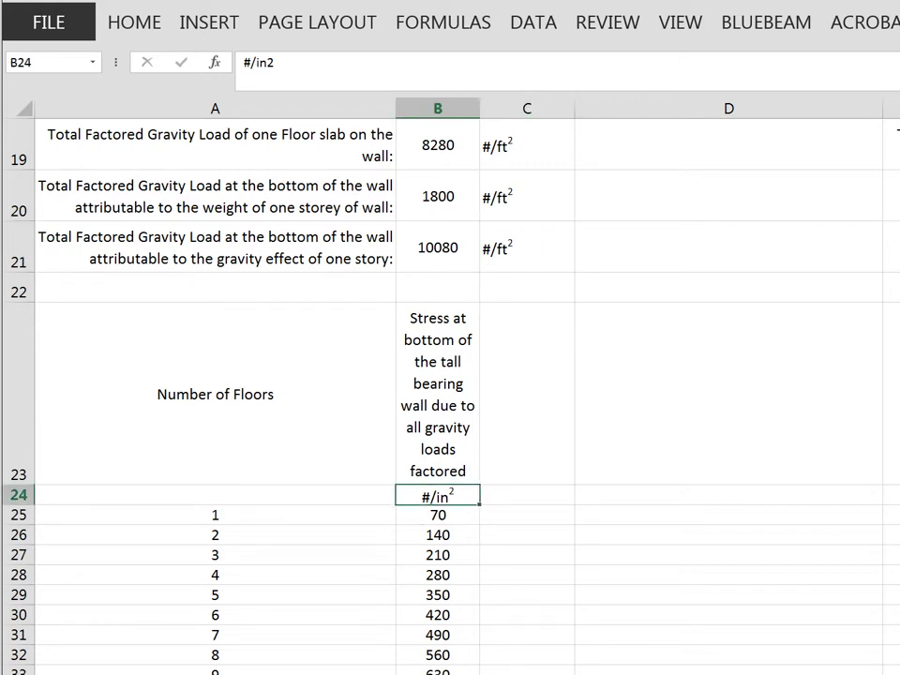
Step: Examine the allowable stress note in C70 beside the 46-floor row and the stress values for taller walls below it
drag(899, 291, 899, 297)
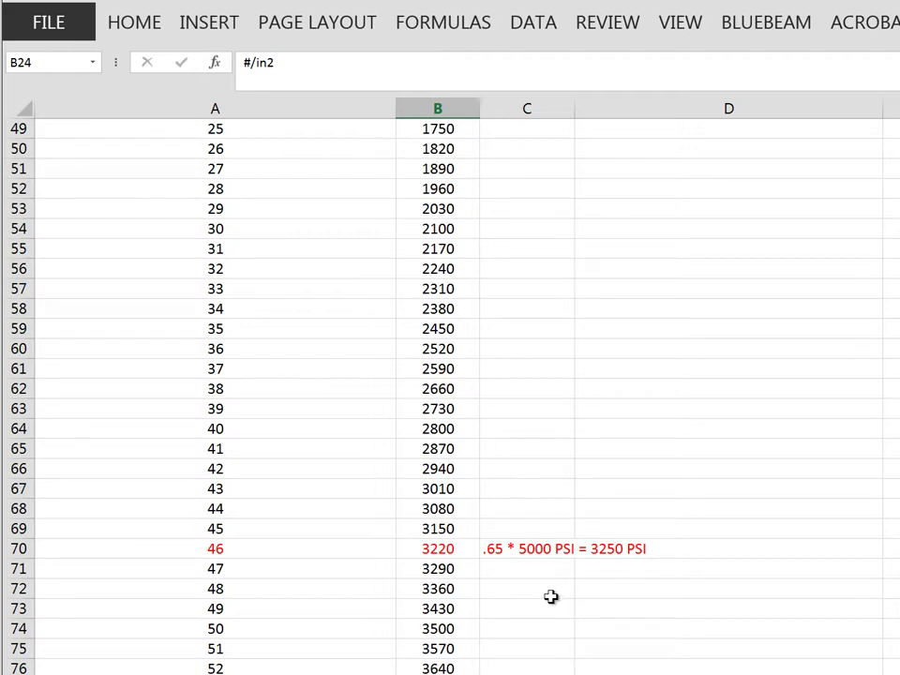
click(539, 550)
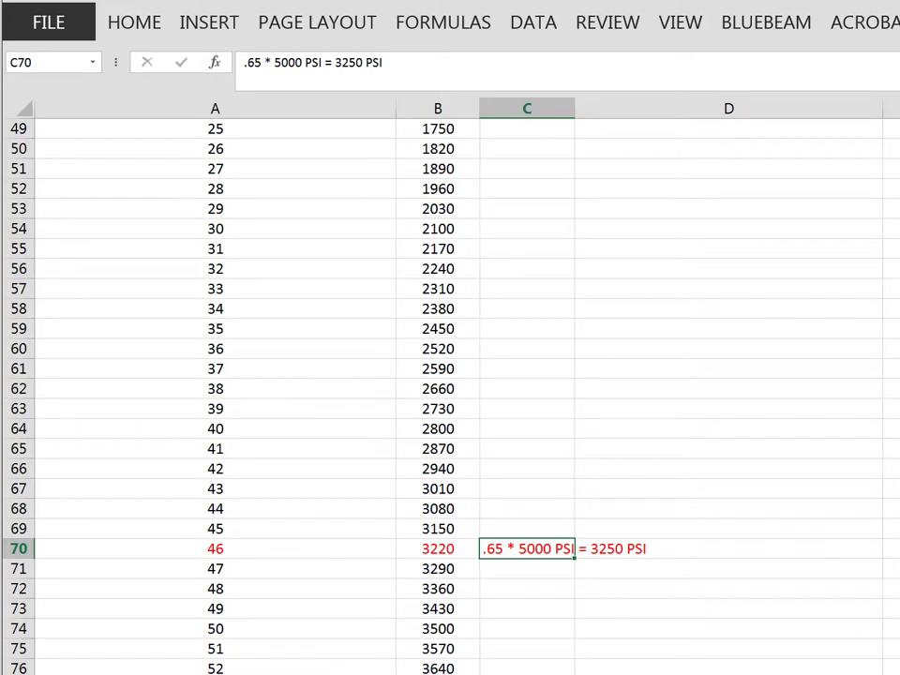
scroll(251, 371, down, 18)
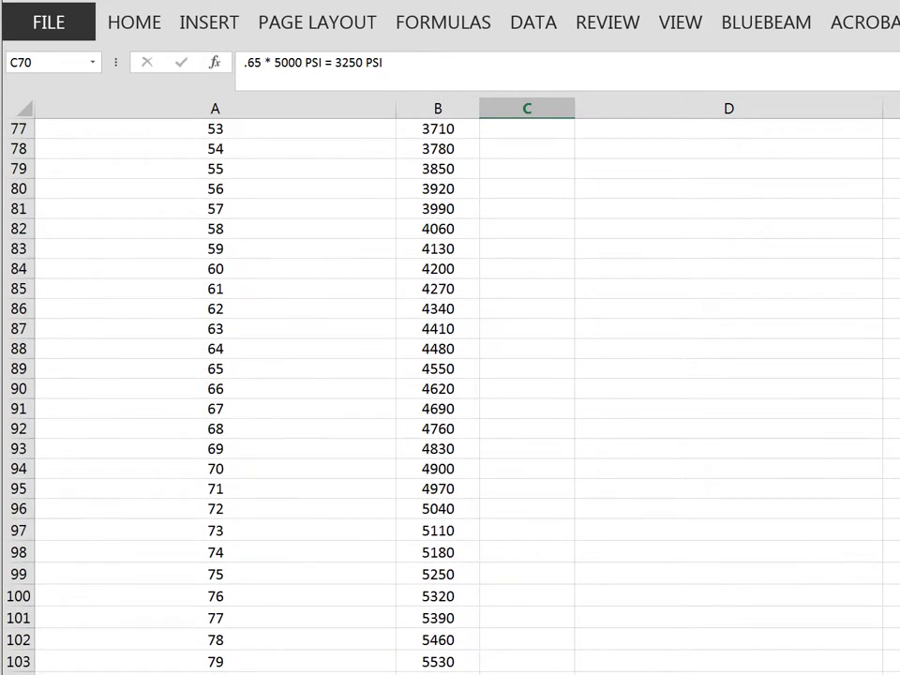